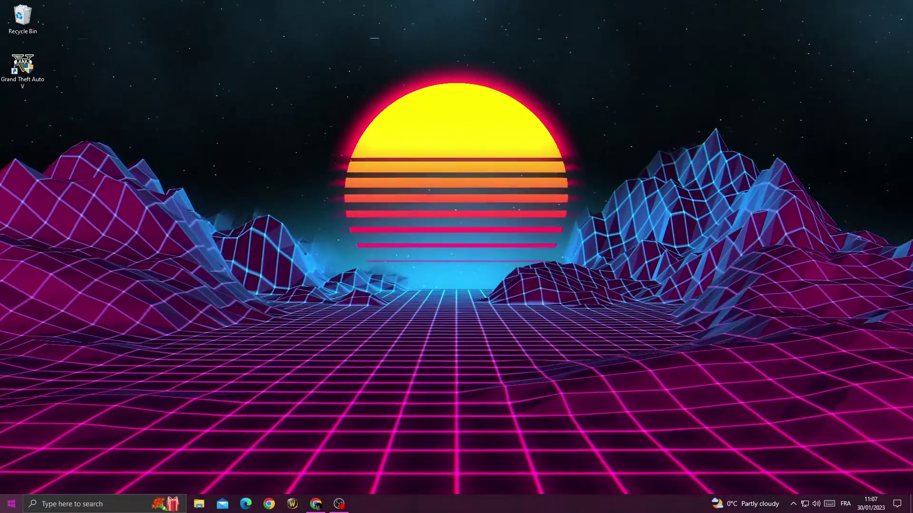
# - Open the Start menu to reach the Settings gear
pyautogui.click(12, 504)
# - Confirm 'Let apps run in the background' is Off under Privacy > Background apps, then close Settings
pyautogui.click(6, 462)
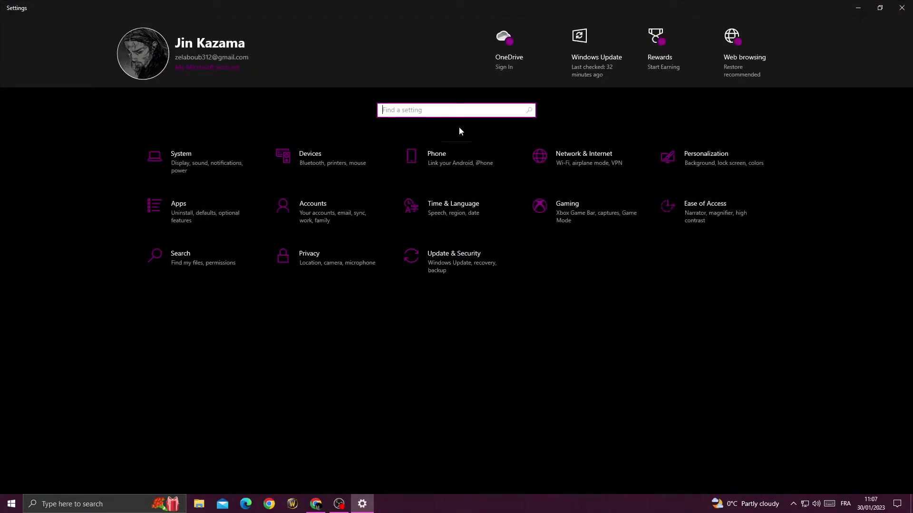
pyautogui.click(337, 281)
pyautogui.scroll(-1, 66, 220)
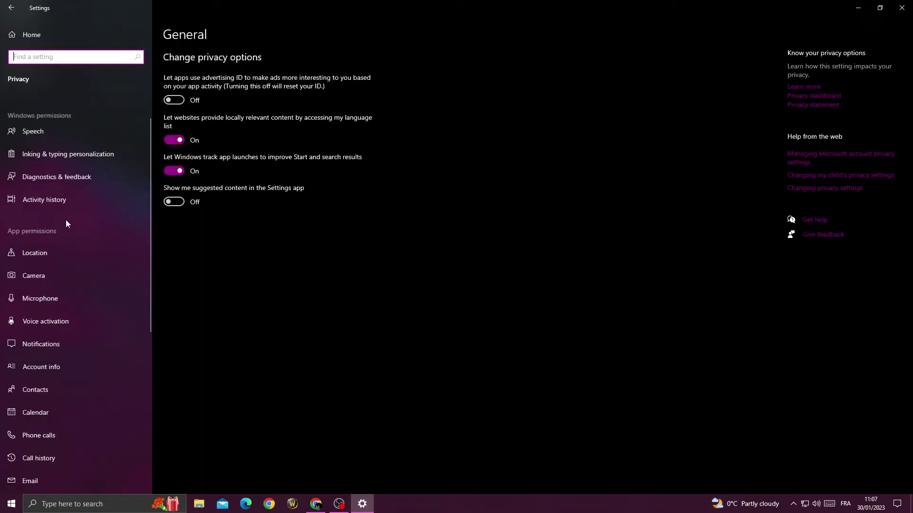
pyautogui.scroll(-4, 64, 422)
pyautogui.click(67, 308)
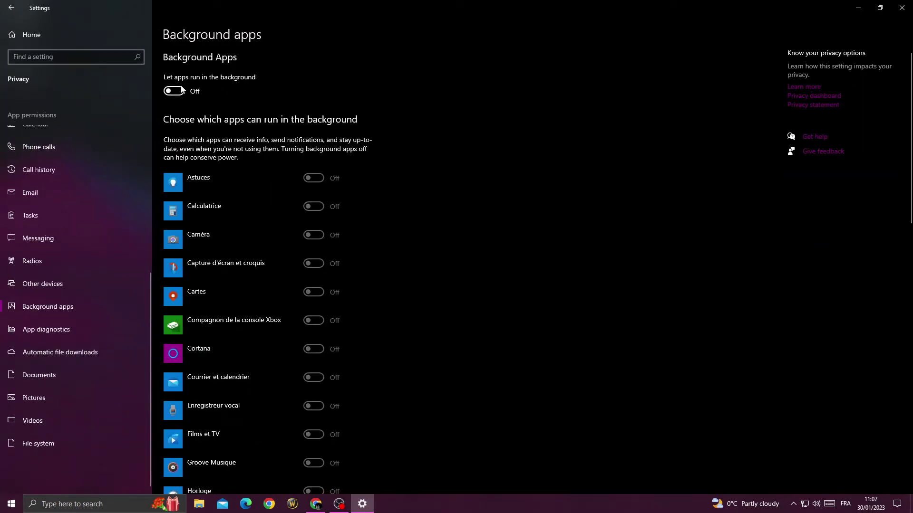
pyautogui.scroll(-2, 300, 225)
pyautogui.scroll(-5, 243, 306)
pyautogui.scroll(3, 347, 234)
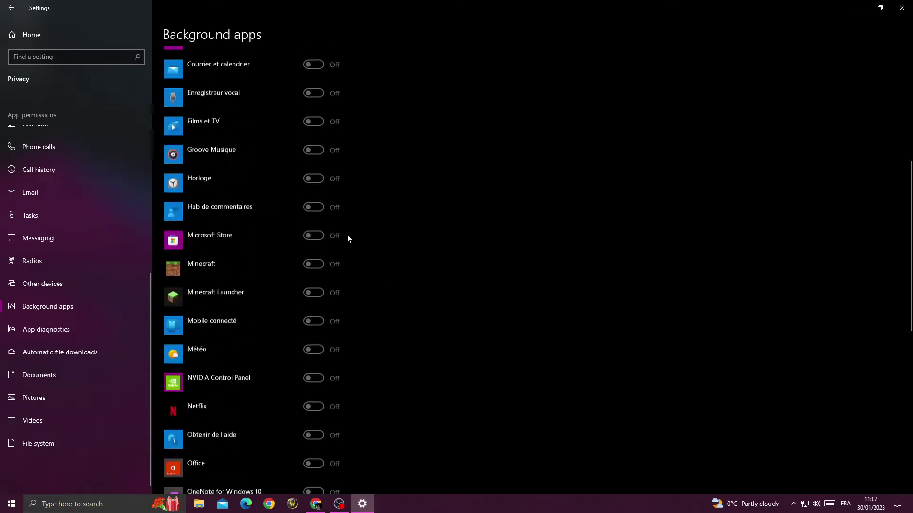
pyautogui.scroll(4, 347, 234)
pyautogui.click(901, 8)
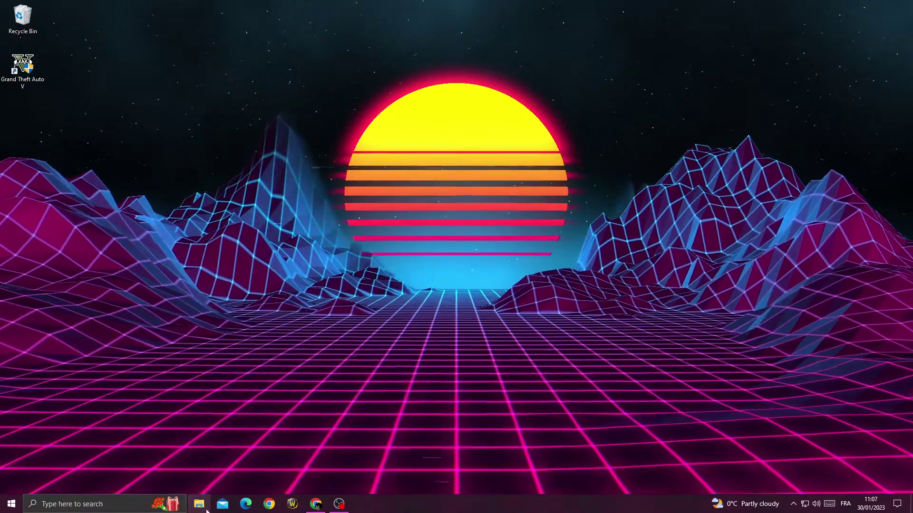
# - Open the settings file from Documents › Rockstar Games › GTA V in Notepad
pyautogui.click(203, 506)
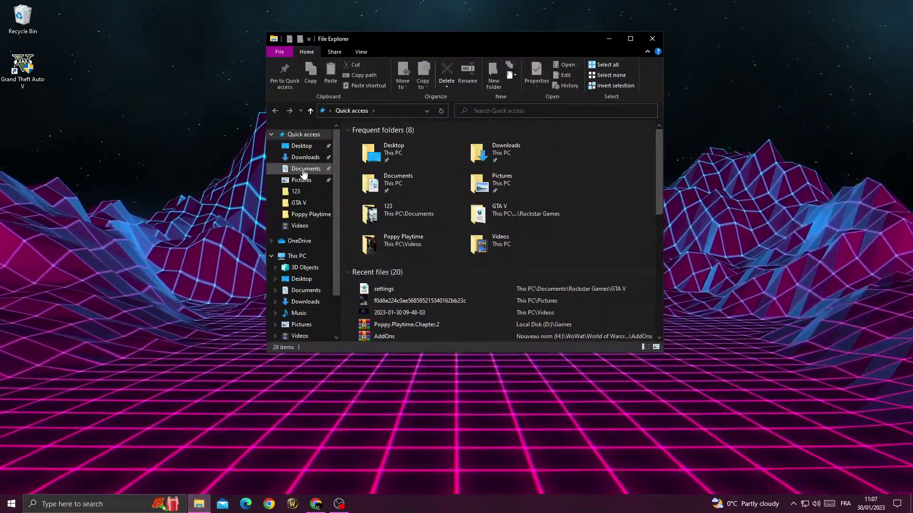
pyautogui.click(307, 168)
pyautogui.doubleClick(399, 201)
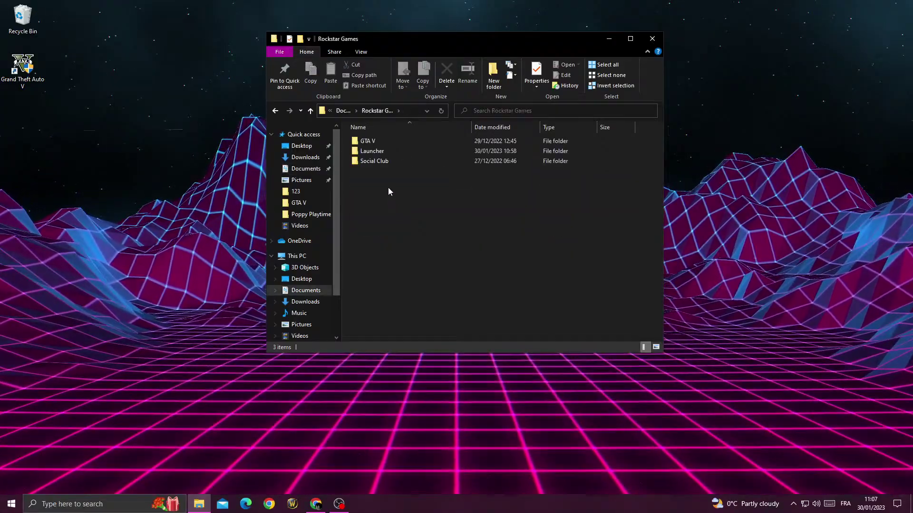
pyautogui.doubleClick(380, 140)
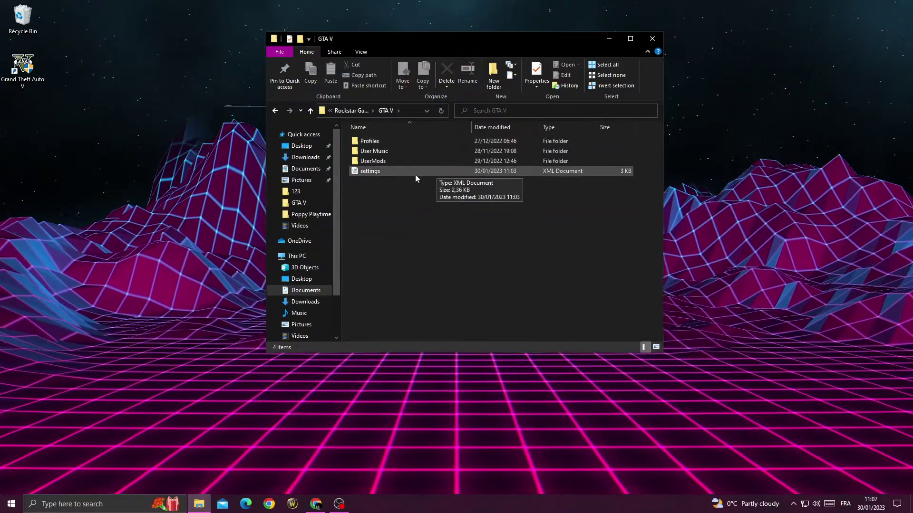
pyautogui.rightClick(373, 173)
pyautogui.moveTo(428, 233)
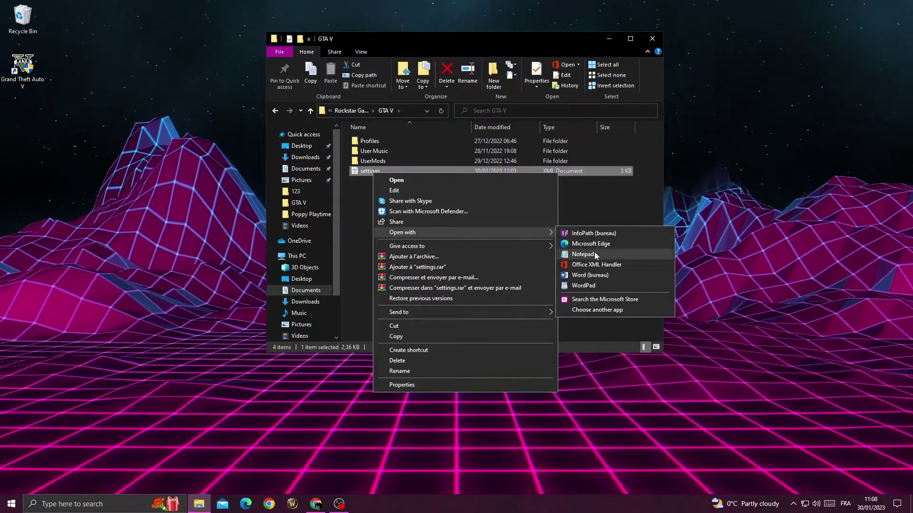
pyautogui.click(595, 254)
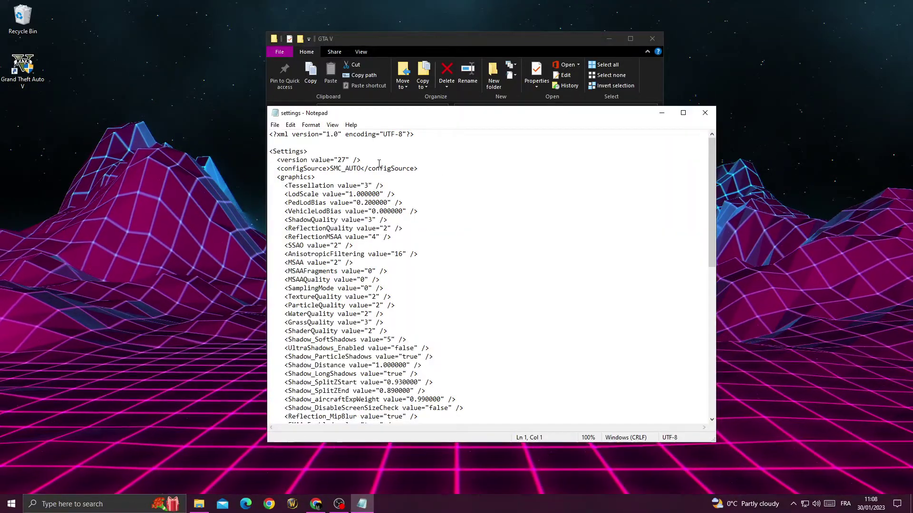
pyautogui.click(290, 125)
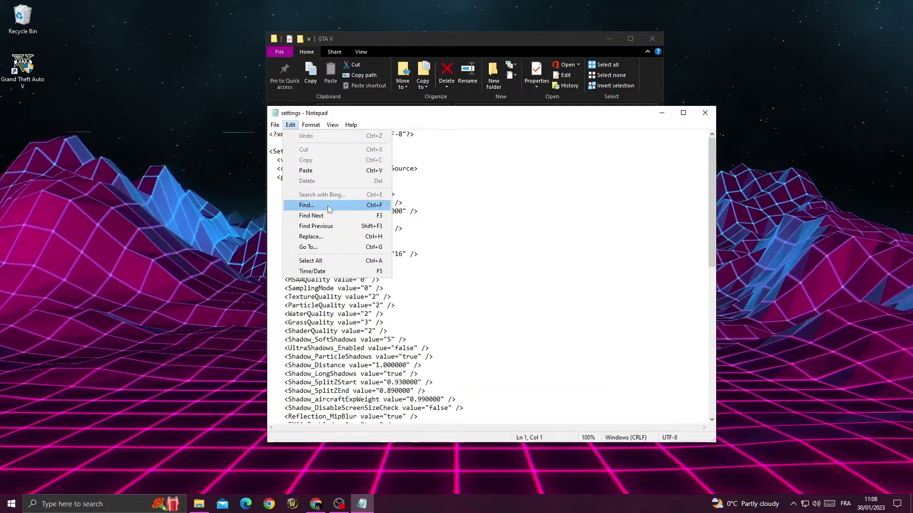
# - Search 'DX' to find the DX_Version entry and change its value to 2
pyautogui.click(329, 208)
pyautogui.write('DX')
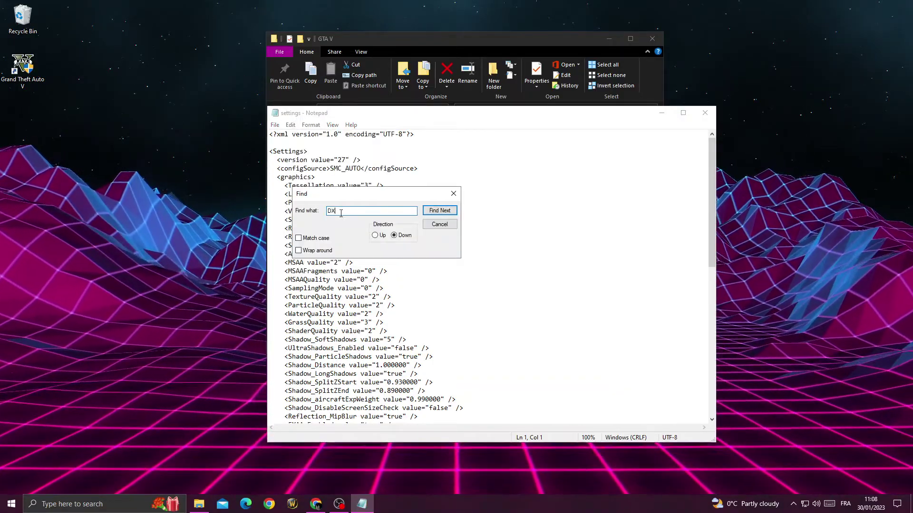
pyautogui.click(432, 213)
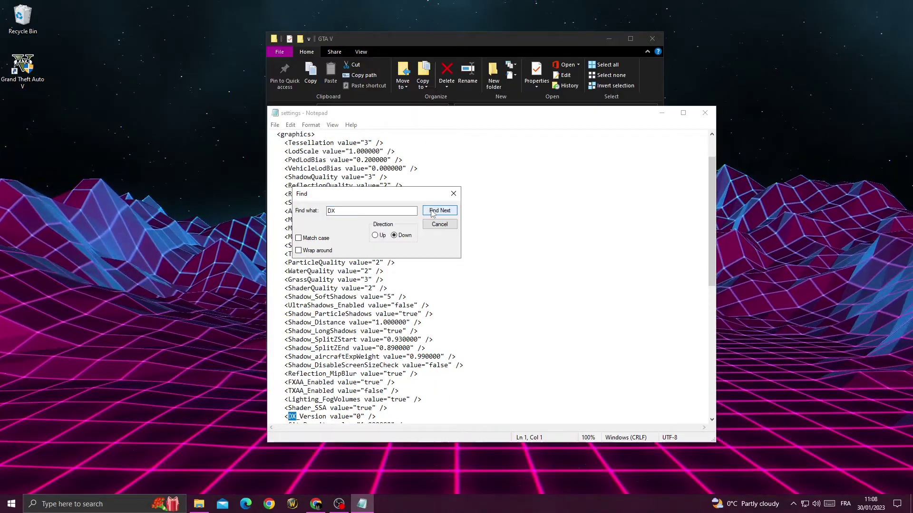
pyautogui.click(453, 194)
pyautogui.scroll(-1, 357, 285)
pyautogui.scroll(-1, 284, 325)
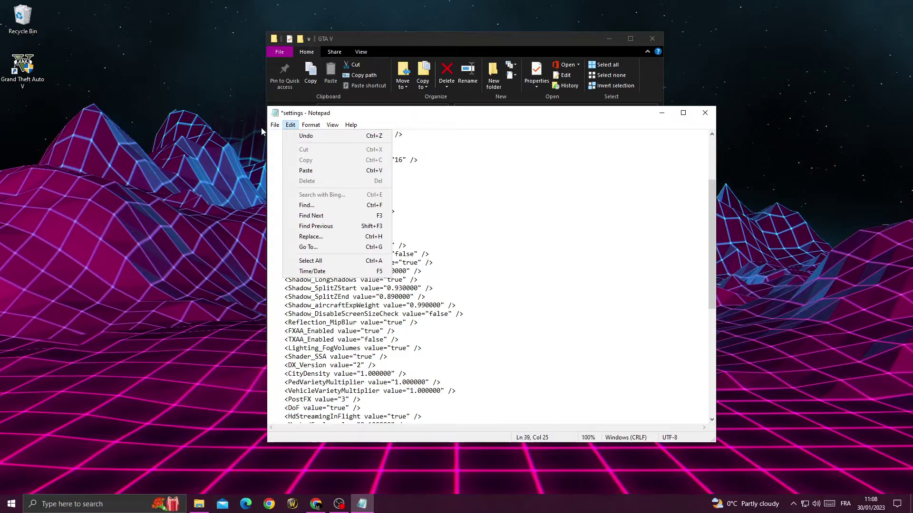
# - Save the settings file with DX_Version 2, then close Notepad and the GTA V folder
pyautogui.click(289, 166)
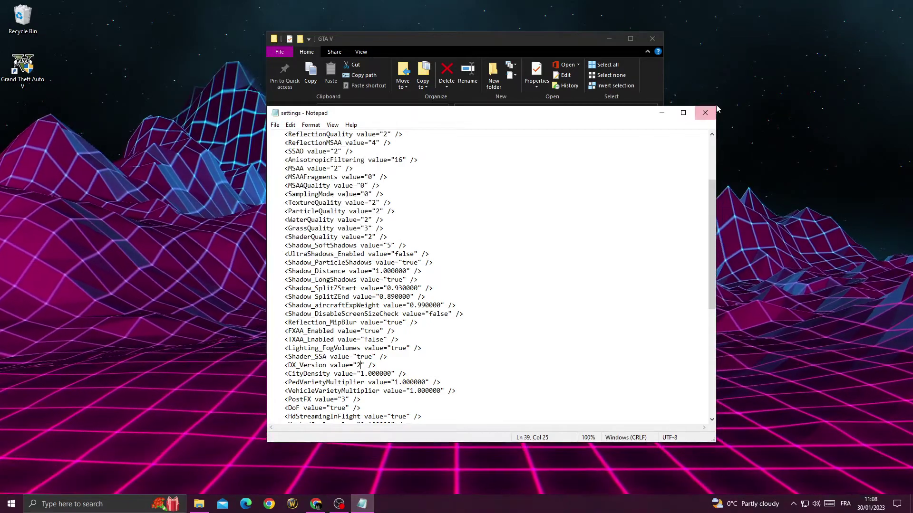
pyautogui.click(704, 112)
pyautogui.click(651, 37)
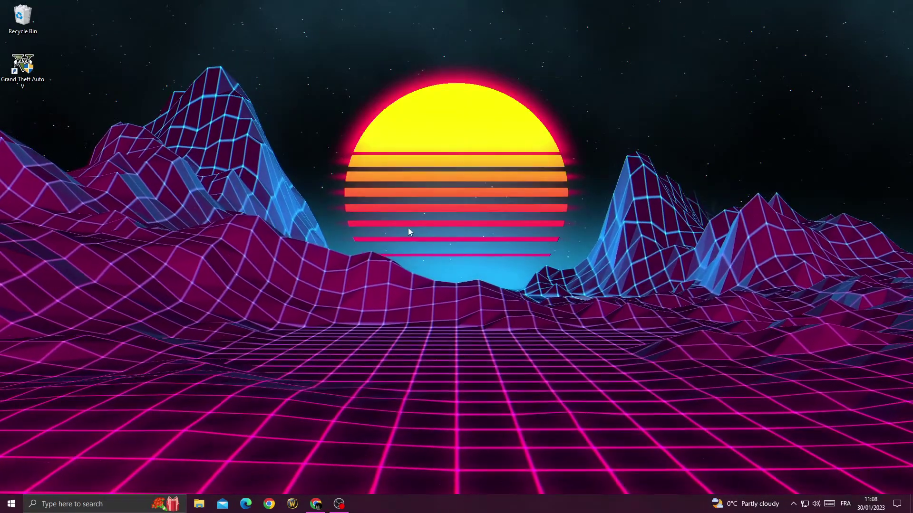
pyautogui.click(339, 504)
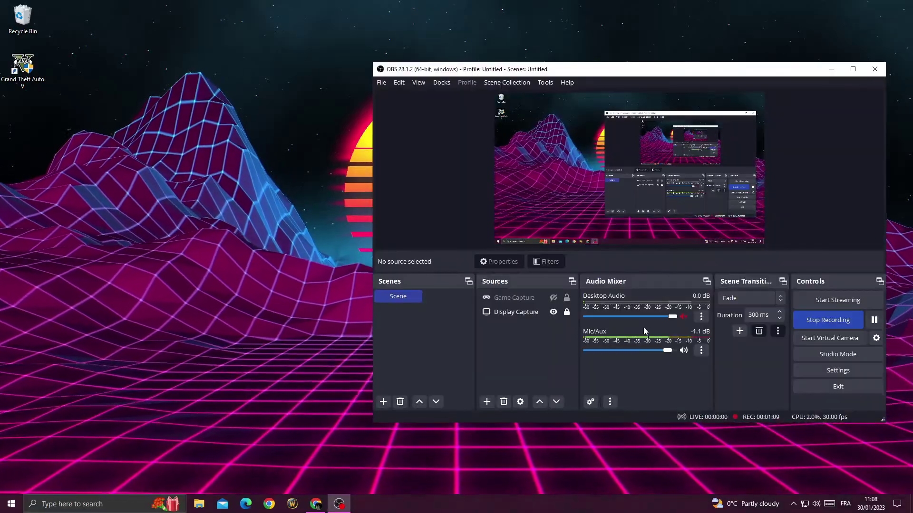